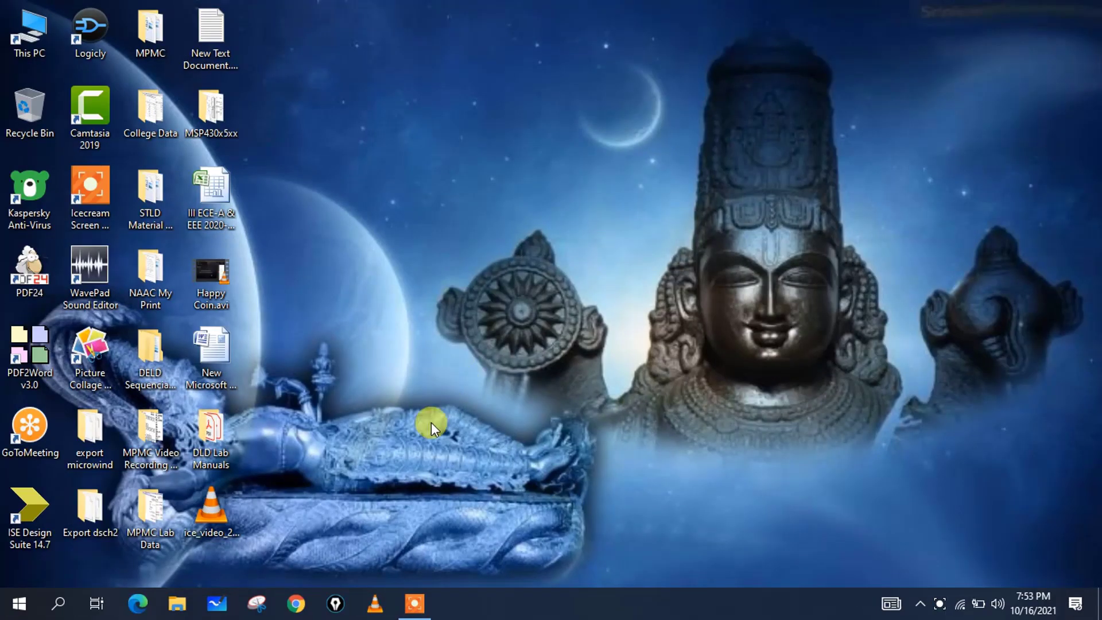
- Launch Chrome from the taskbar to a fresh new tab
left_click(298, 603)
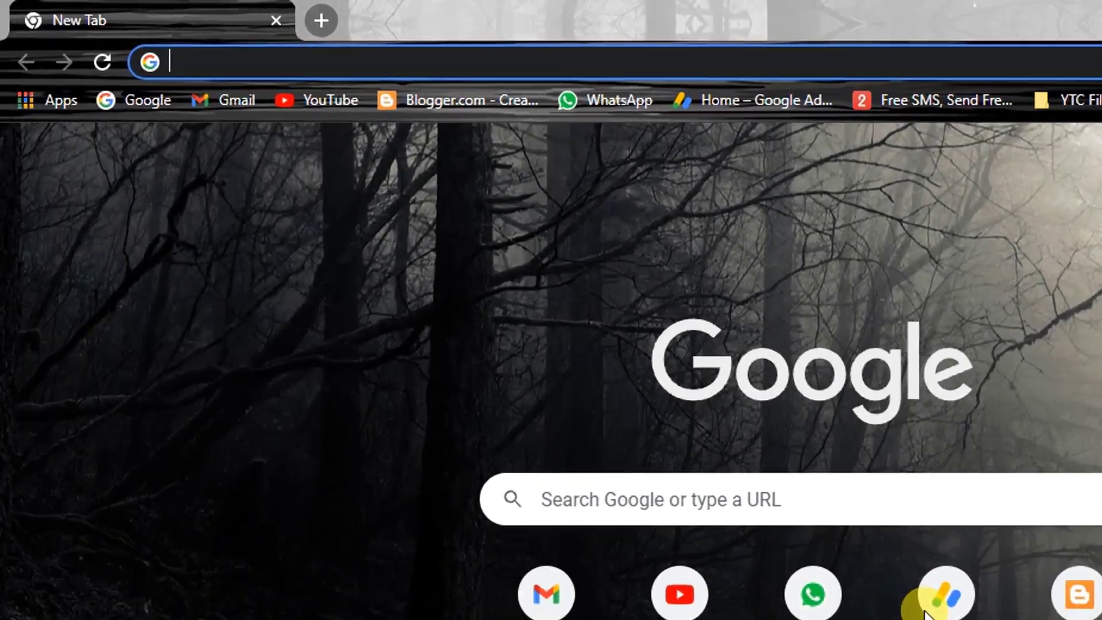
- Go to onlinesbi.com and sign in to personal banking with username, password and captcha
type("onlinesbi.com")
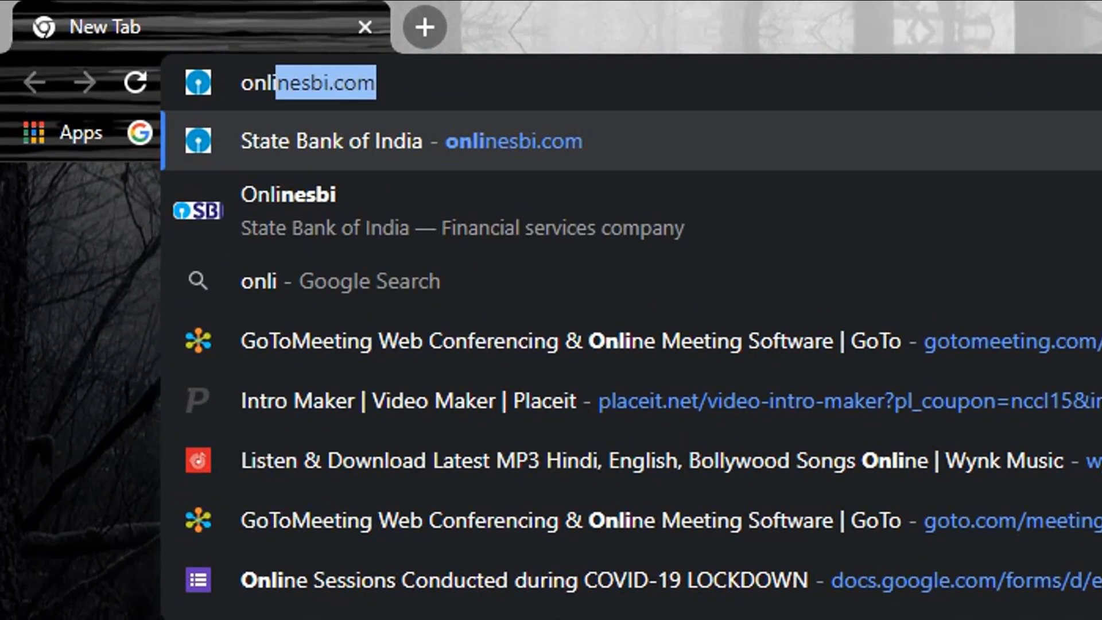
left_click(556, 144)
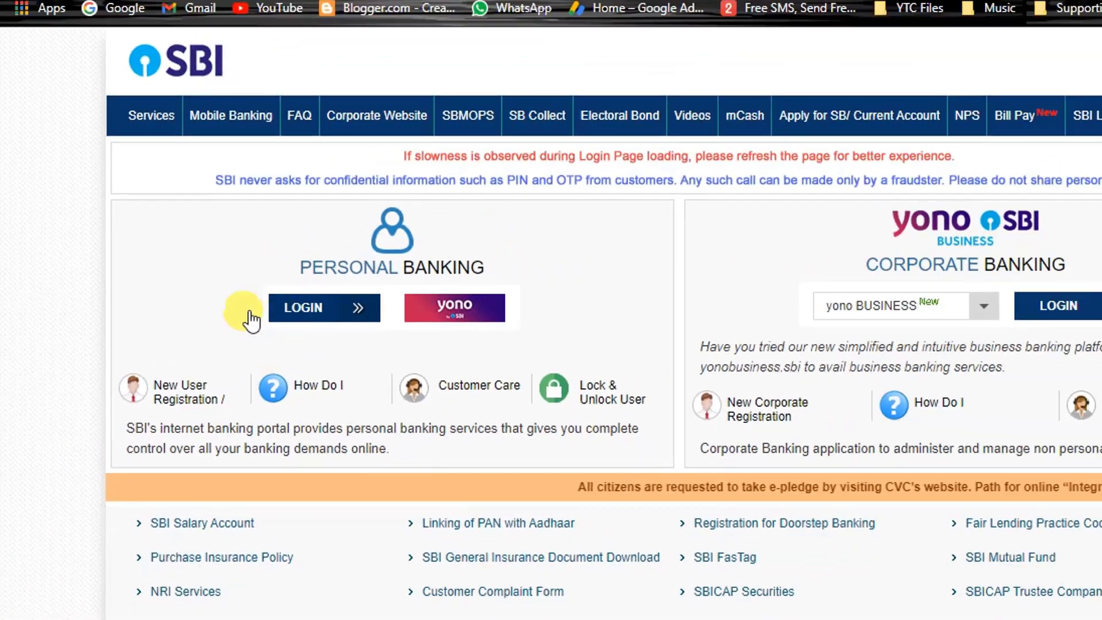
left_click(325, 307)
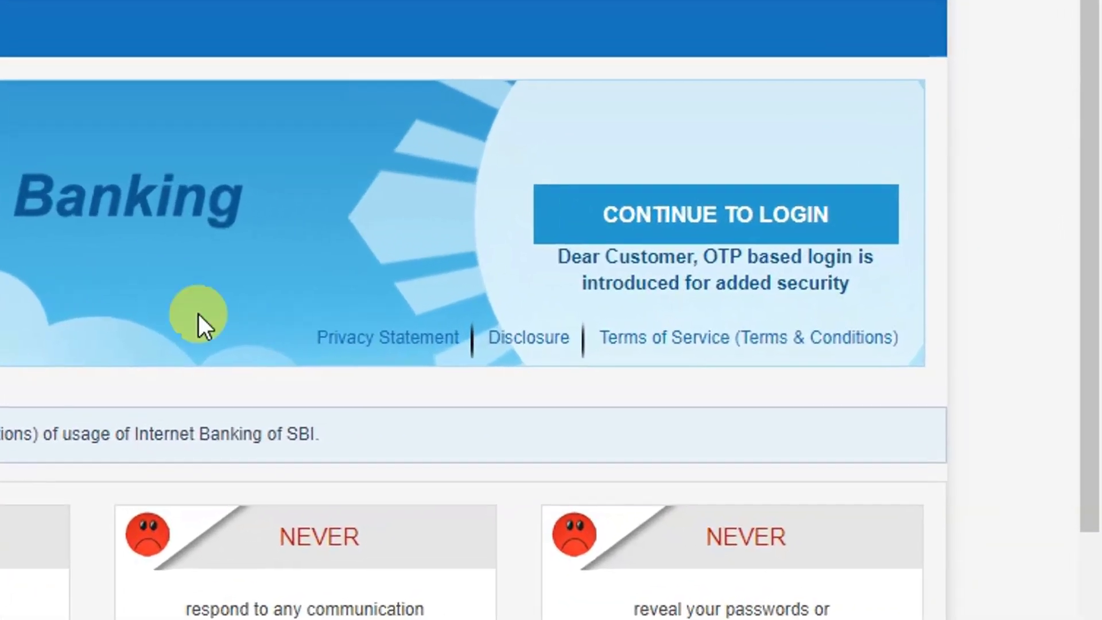
left_click(767, 216)
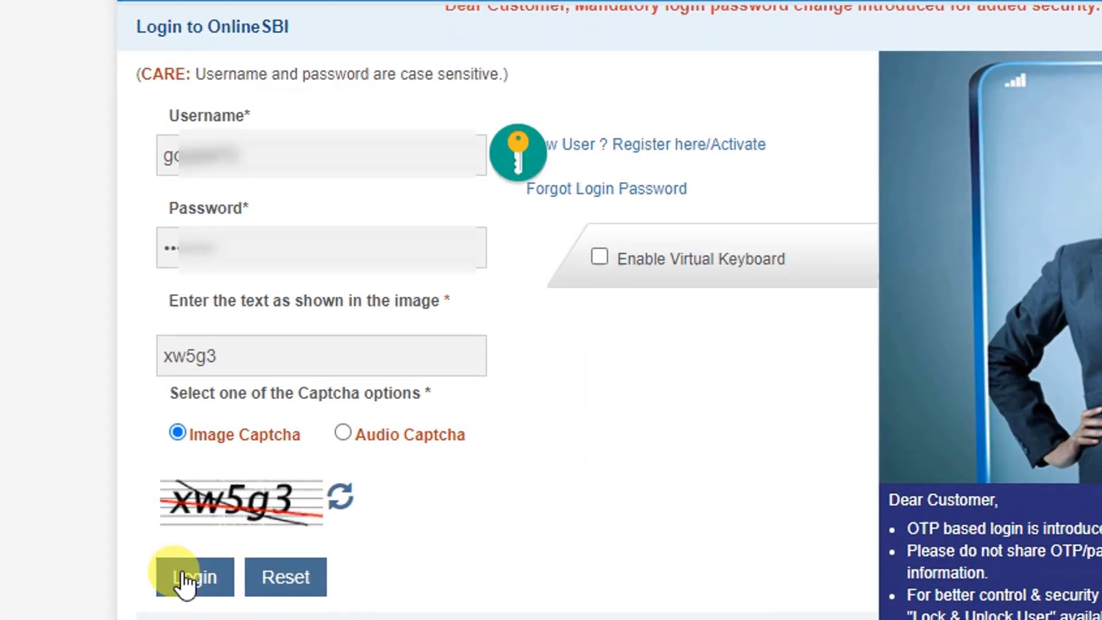
left_click(185, 579)
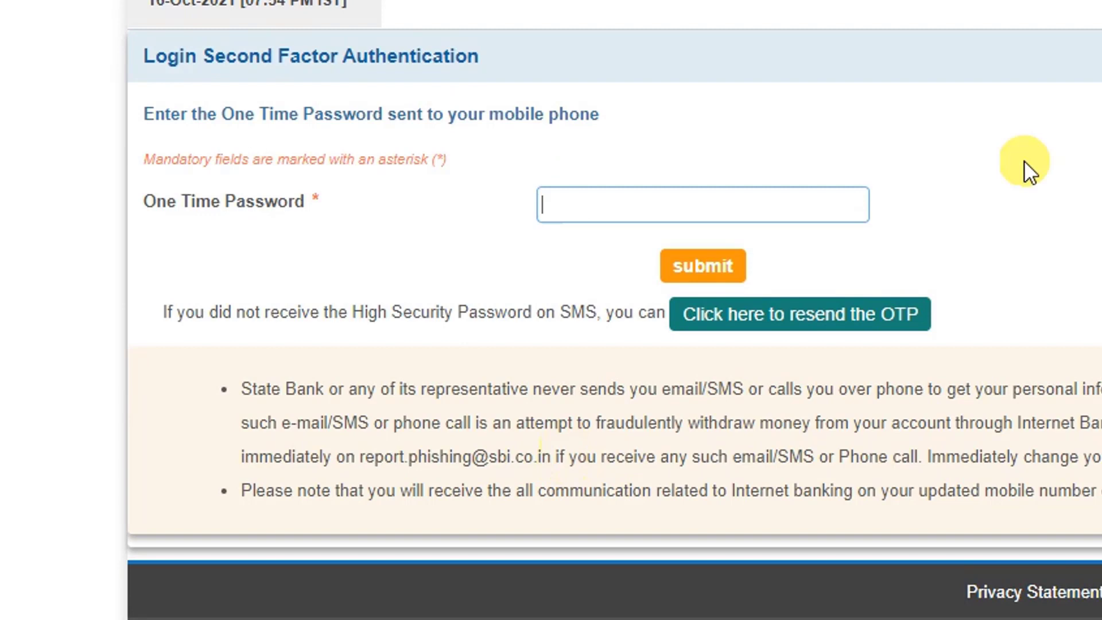
- Submit the one-time password and choose Later on the email verification popup
type("********")
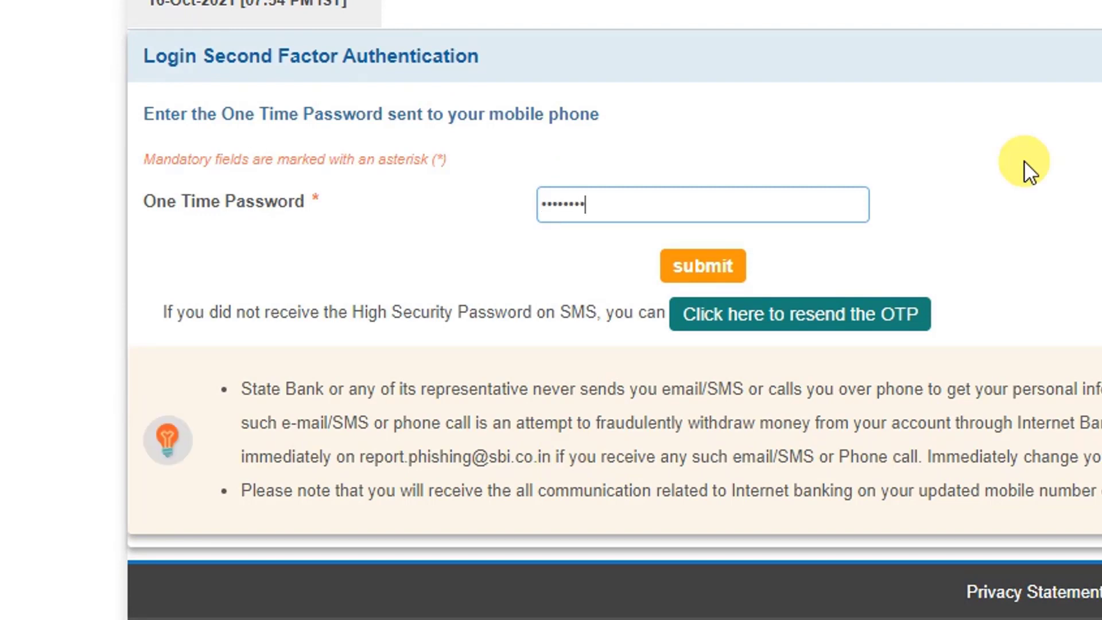
left_click(732, 267)
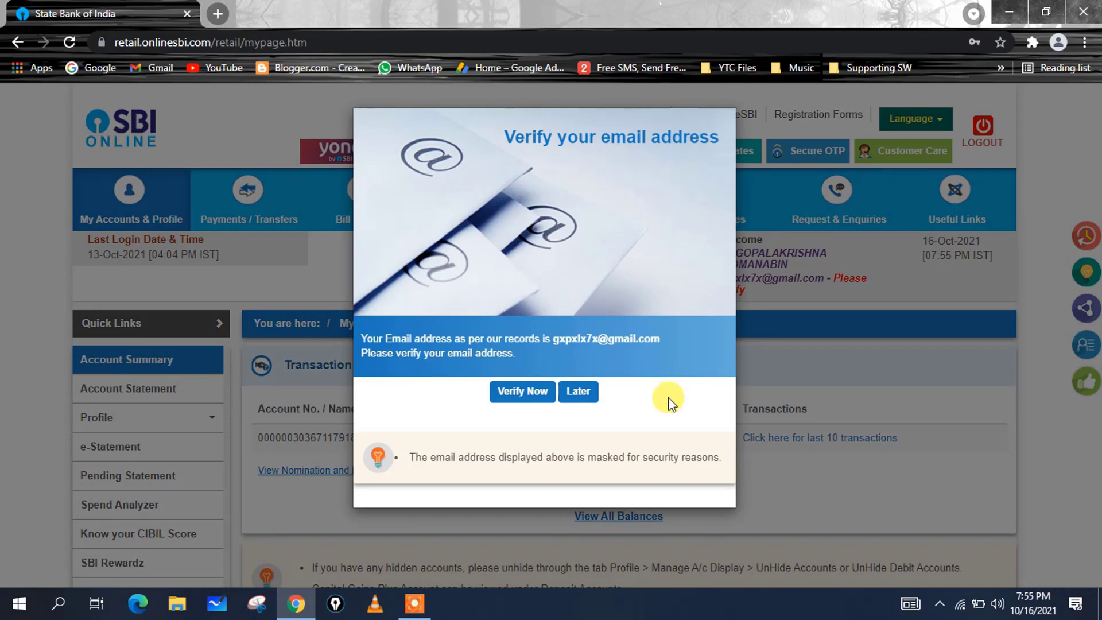
left_click(579, 392)
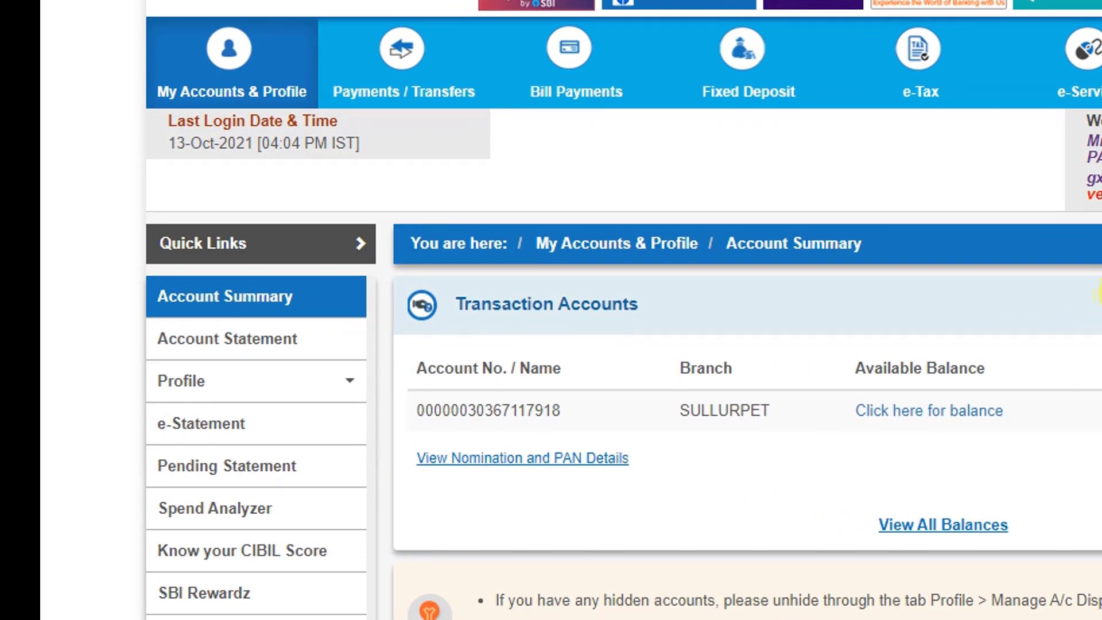
- Unlock Profile > My Profile by submitting the profile password
left_click(227, 338)
mouse_move(232, 389)
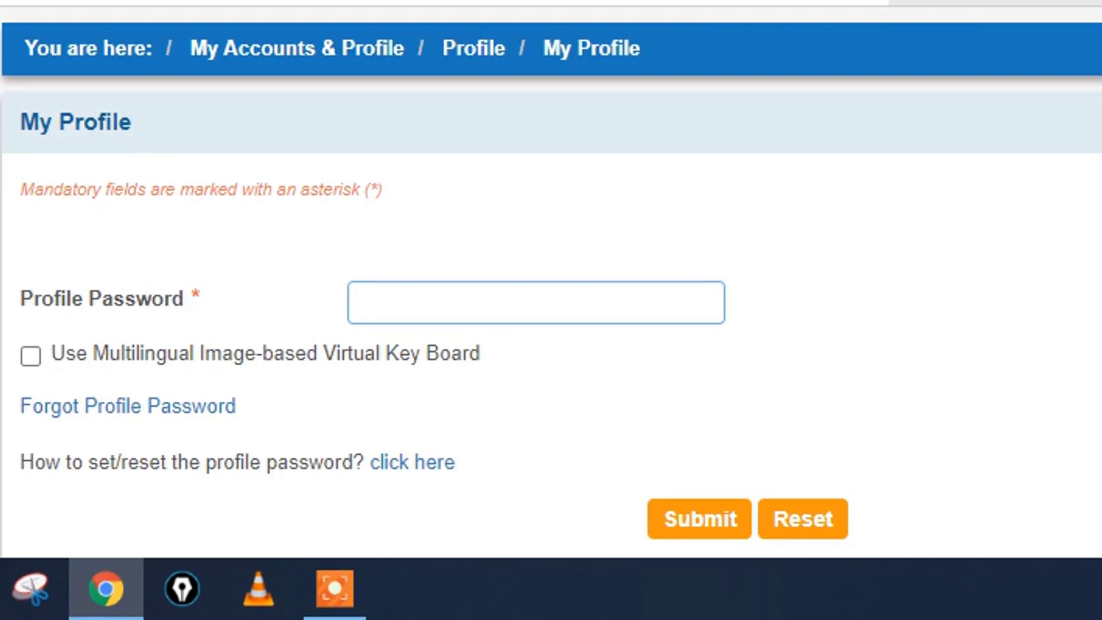
key("ctrl+v")
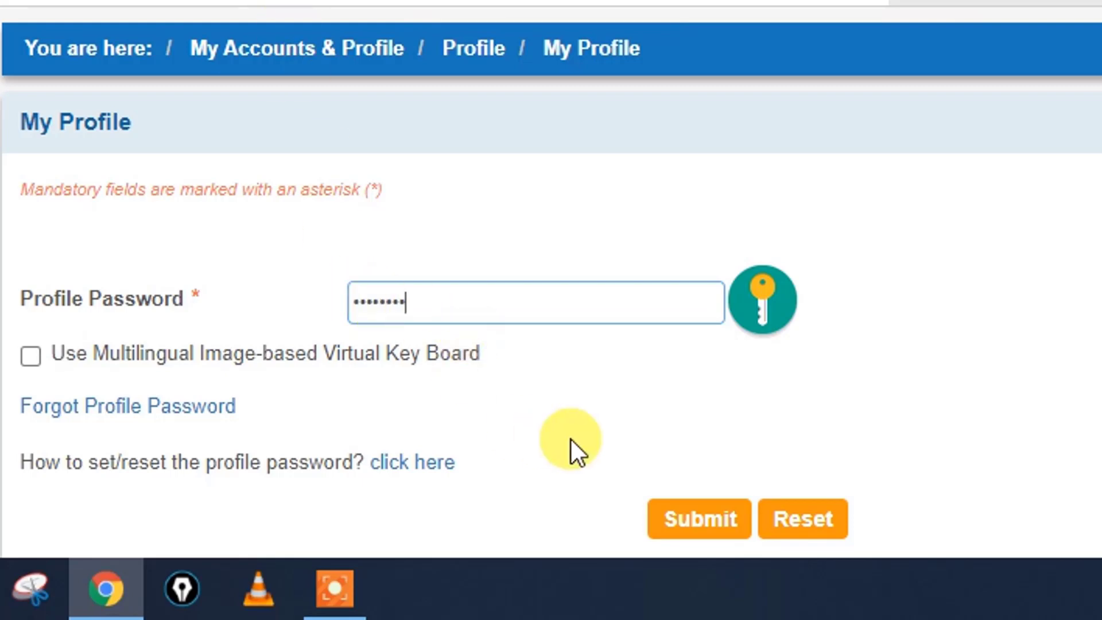
left_click(677, 521)
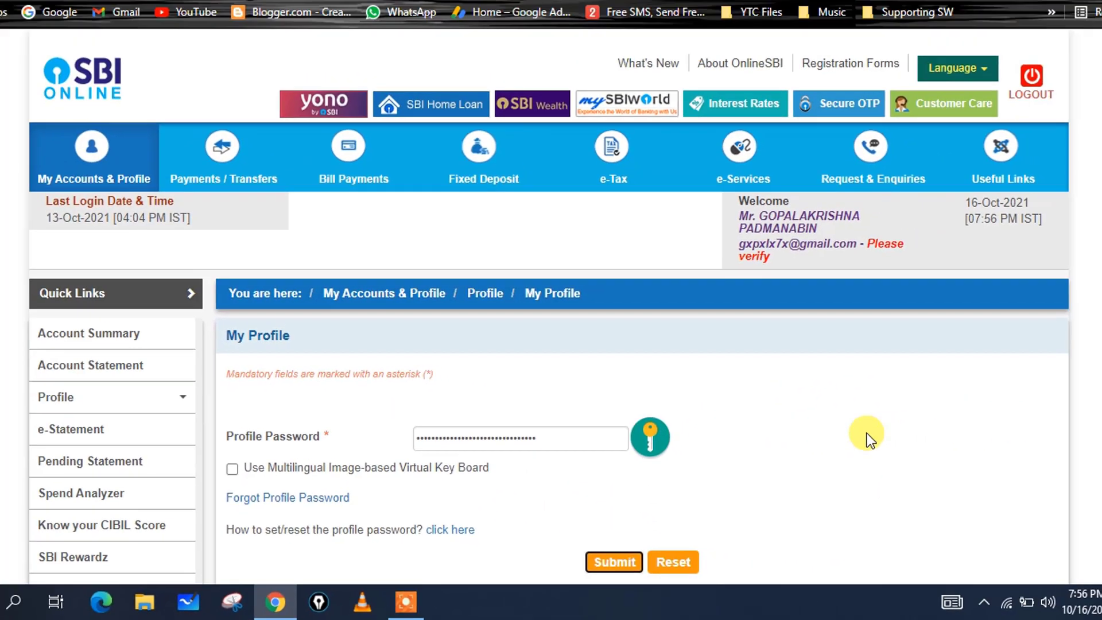
- Choose Change beside the registered Mobile Number
scroll(832, 450, "down", 4)
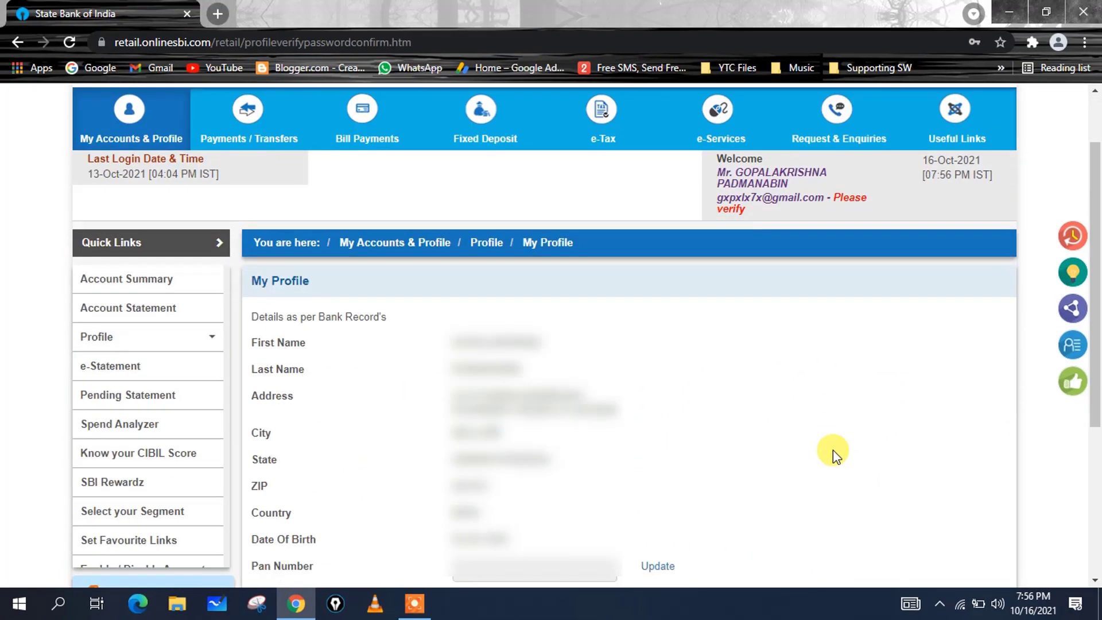
scroll(832, 450, "down", 2)
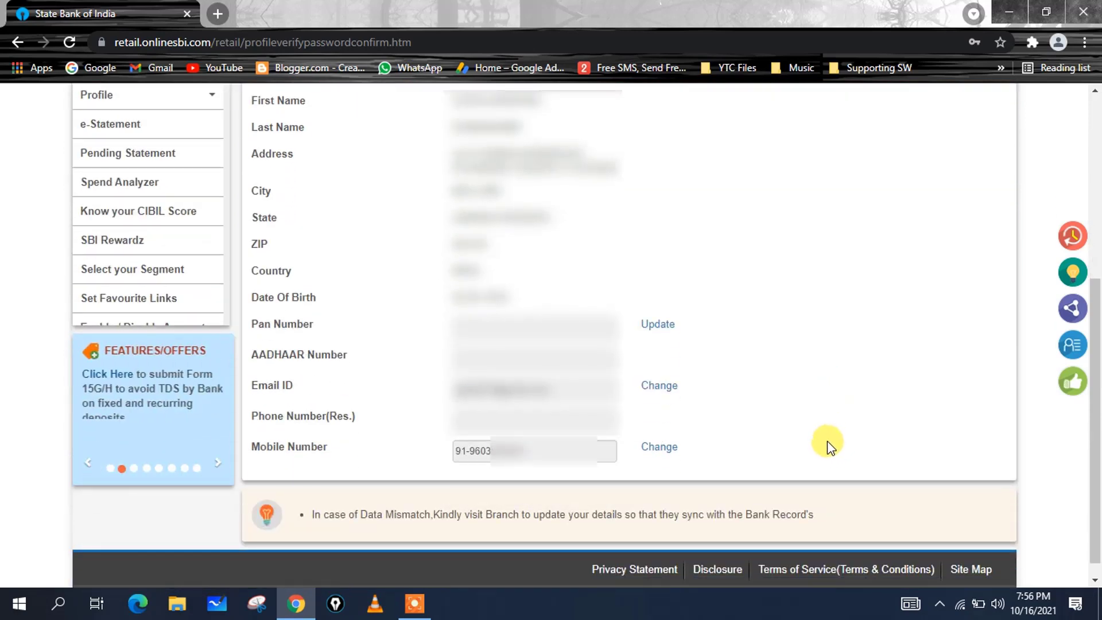
left_click(657, 450)
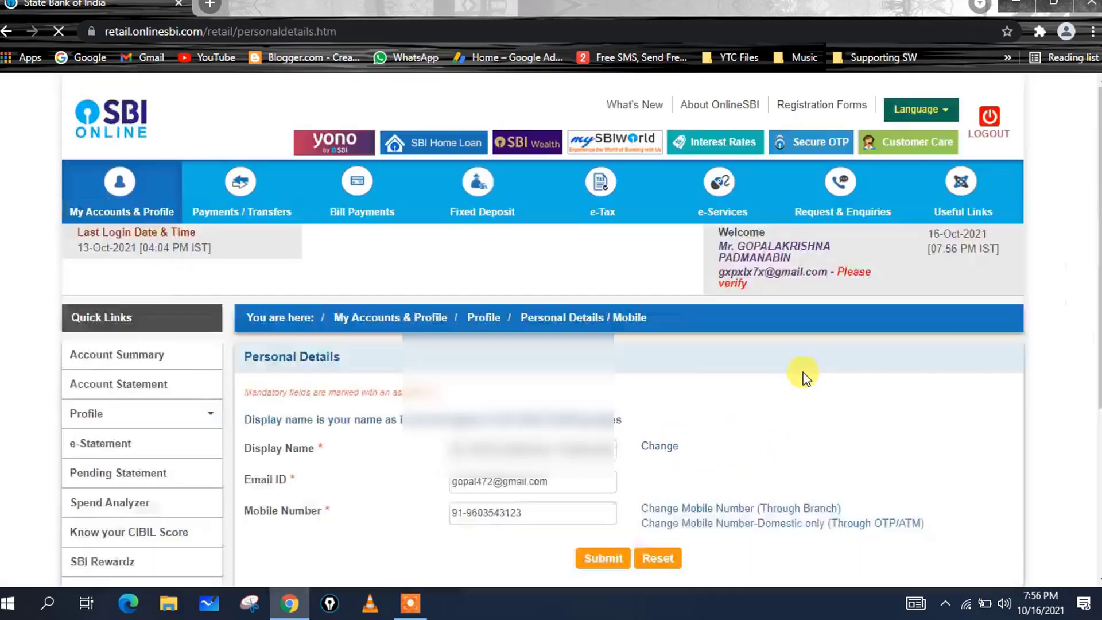
- Choose to change the mobile number through OTP/ATM
scroll(903, 233, "down", 2)
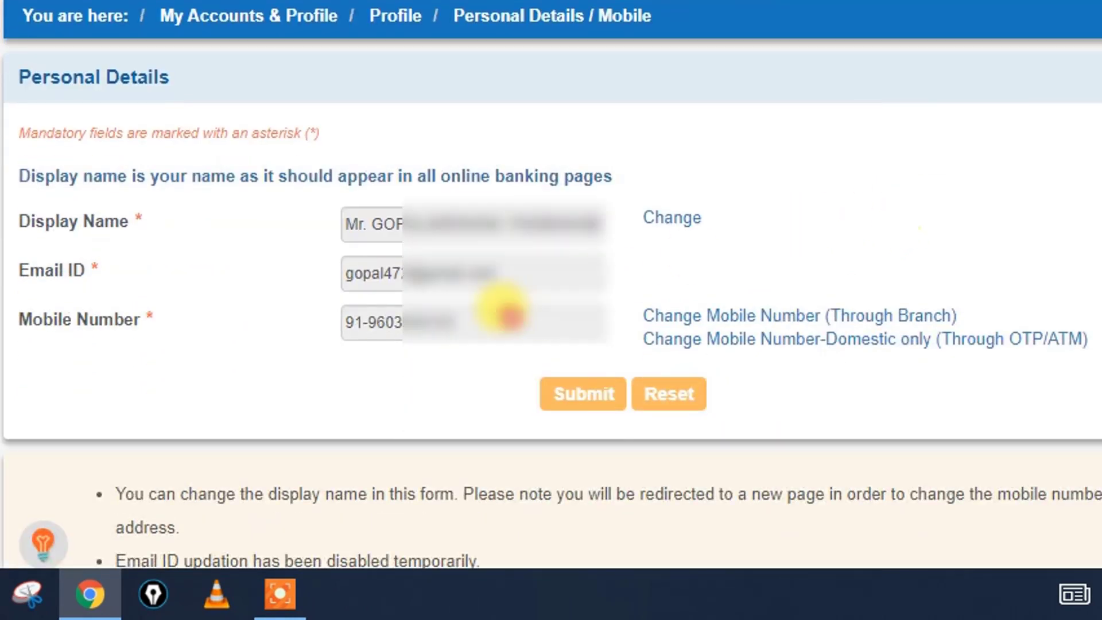
left_click(750, 339)
scroll(849, 210, "down", 2)
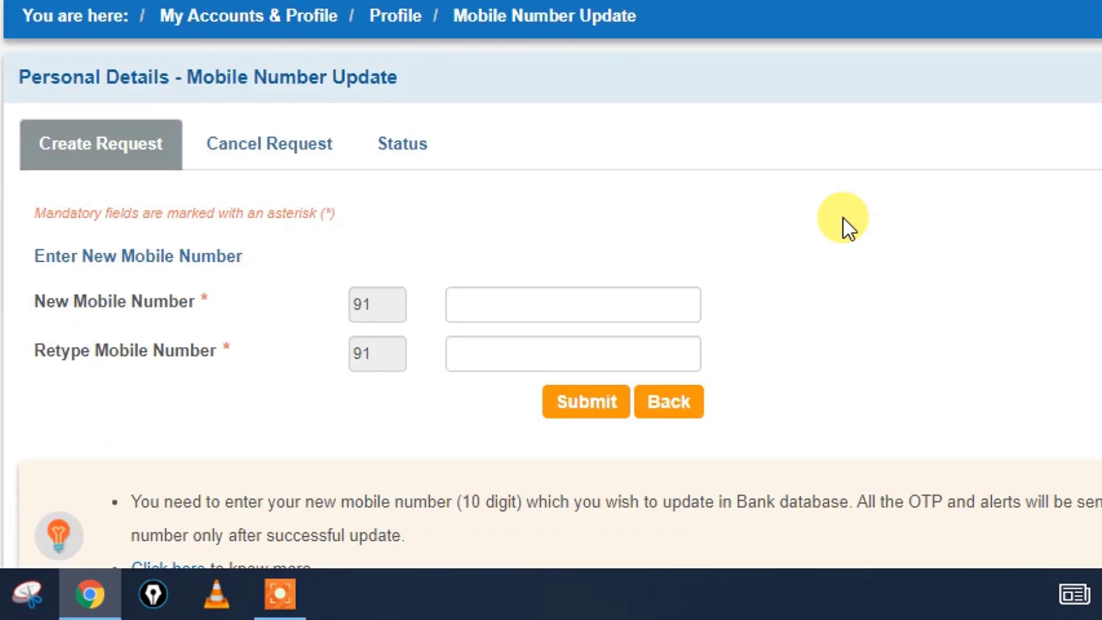
- Enter the new mobile number in both fields, submit, and confirm it in the verify alert
left_click(536, 294)
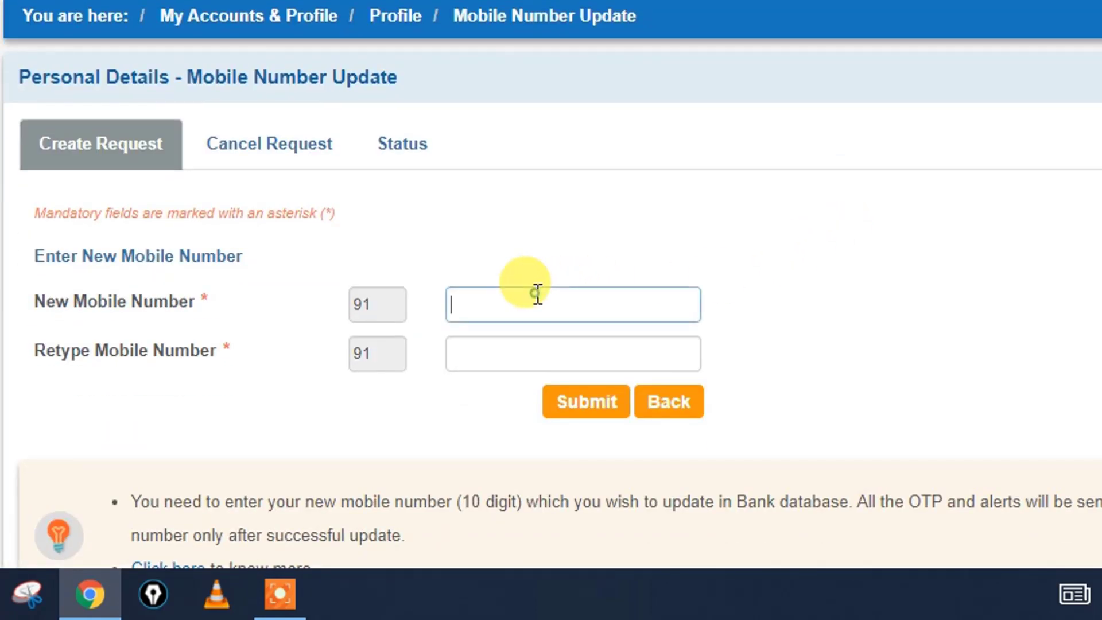
type("95")
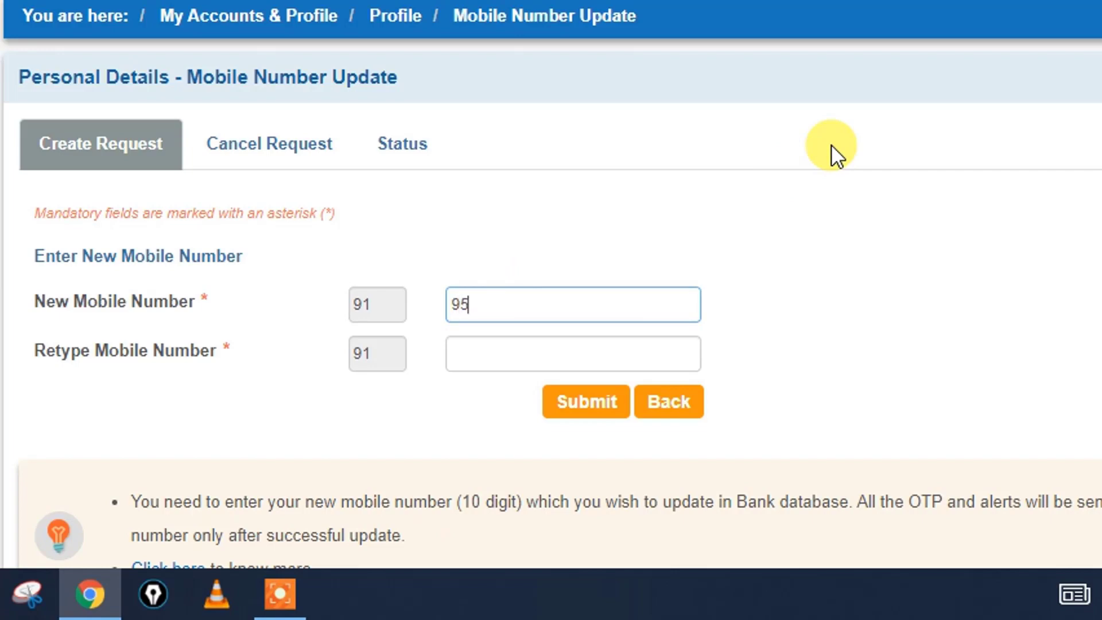
type("42")
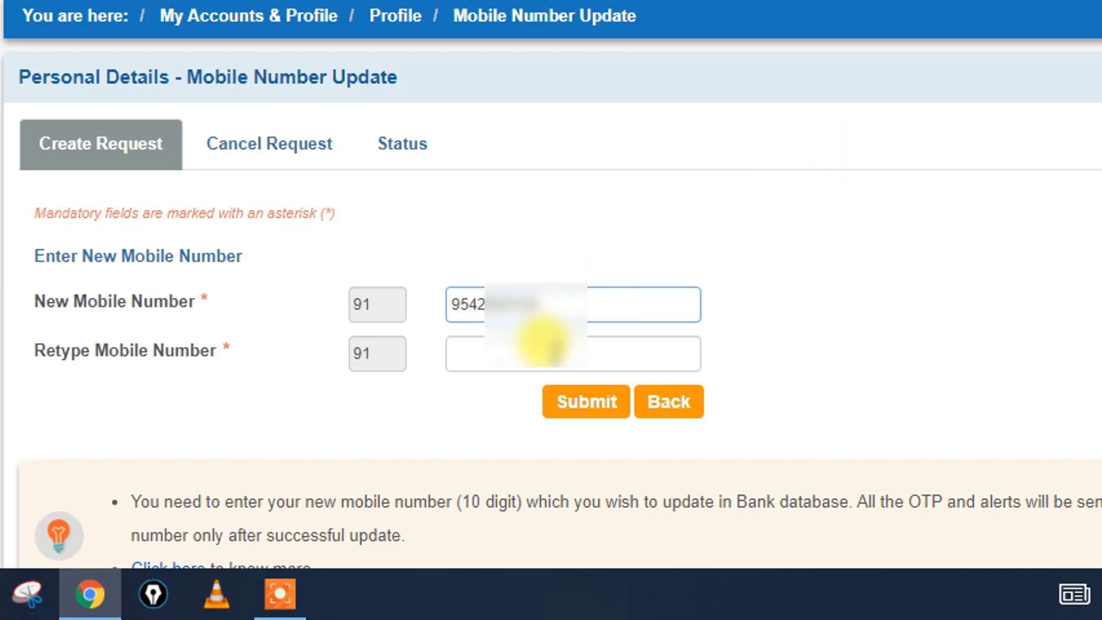
left_click(551, 351)
type("95")
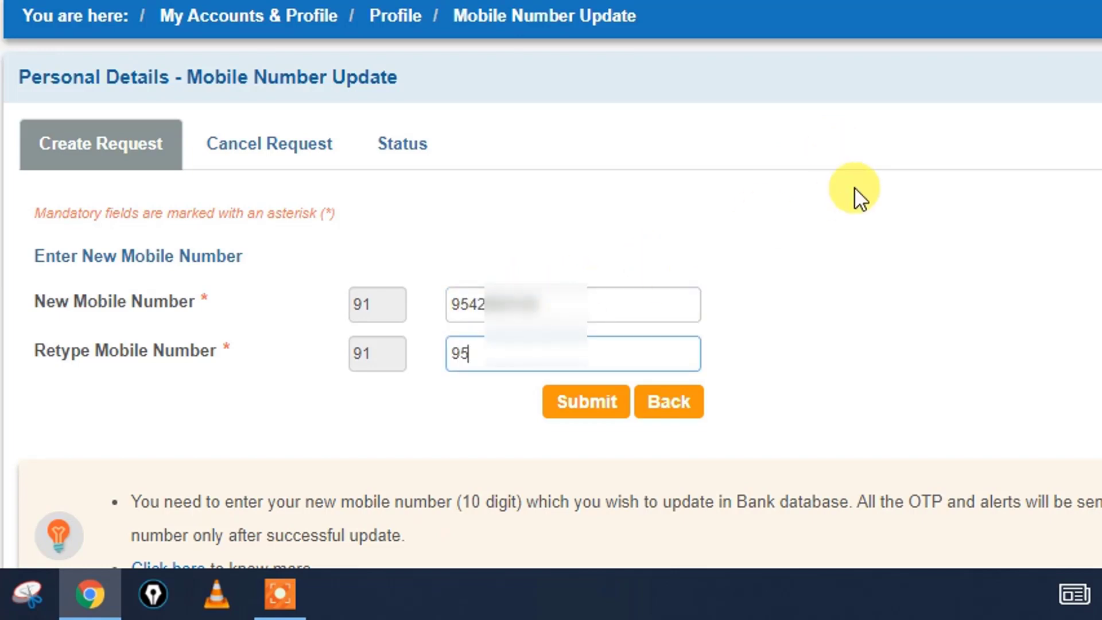
type("42")
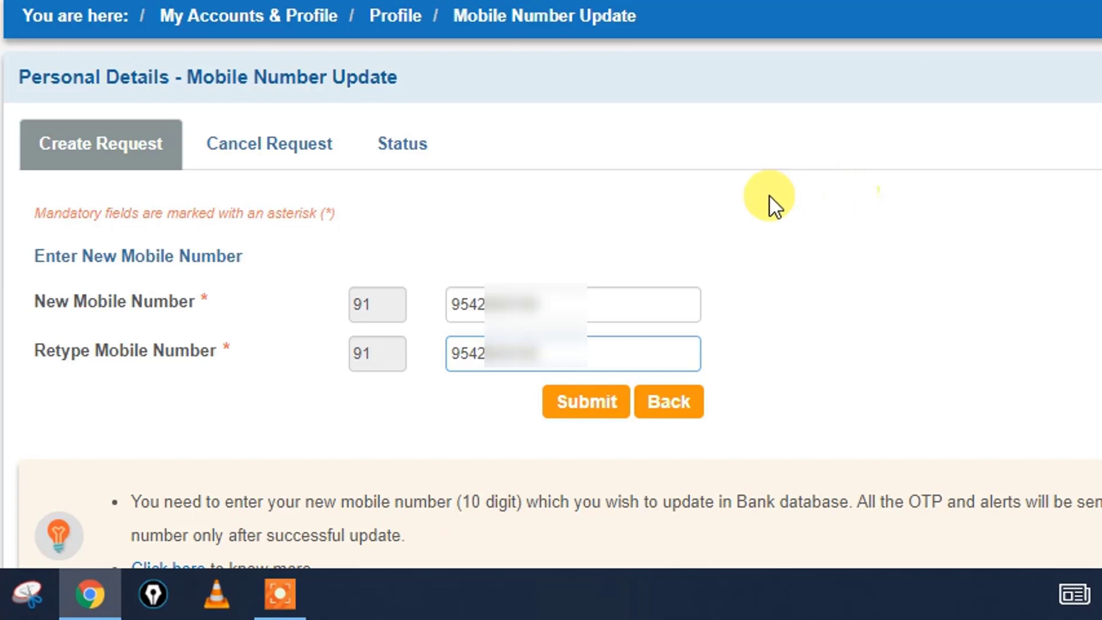
left_click(580, 416)
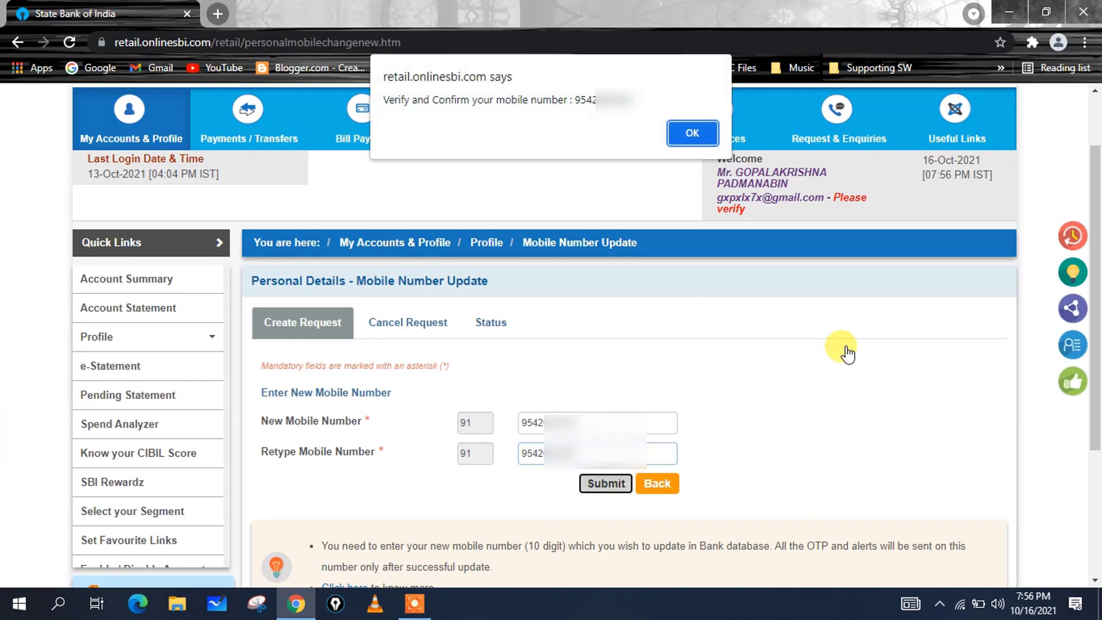
left_click(687, 131)
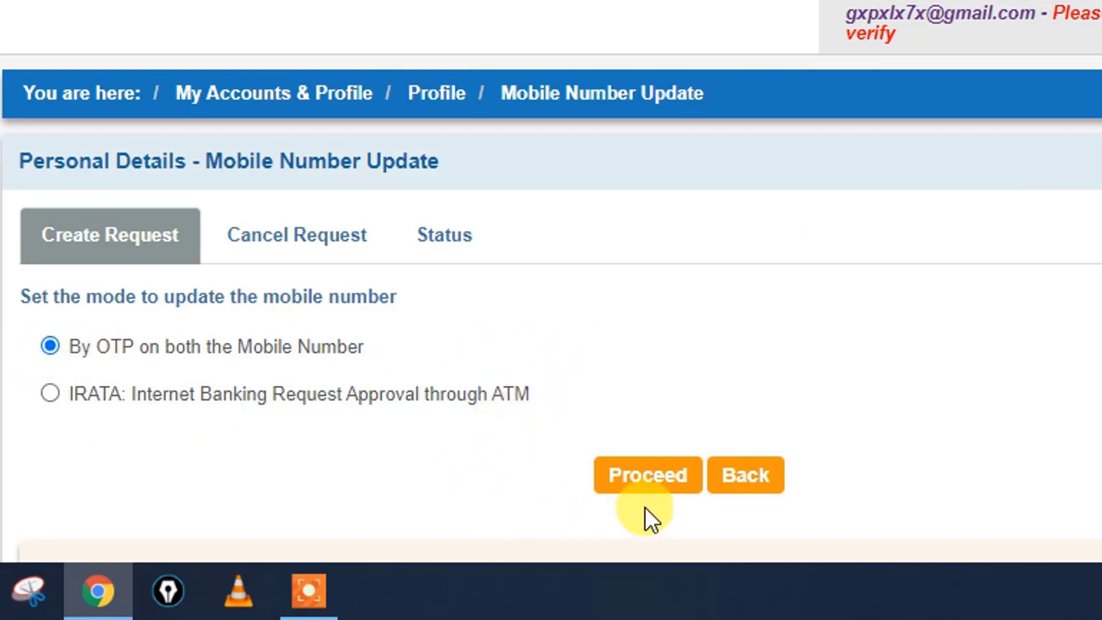
- Proceed with 'By OTP on both the Mobile Number' mode and the savings account
left_click(644, 485)
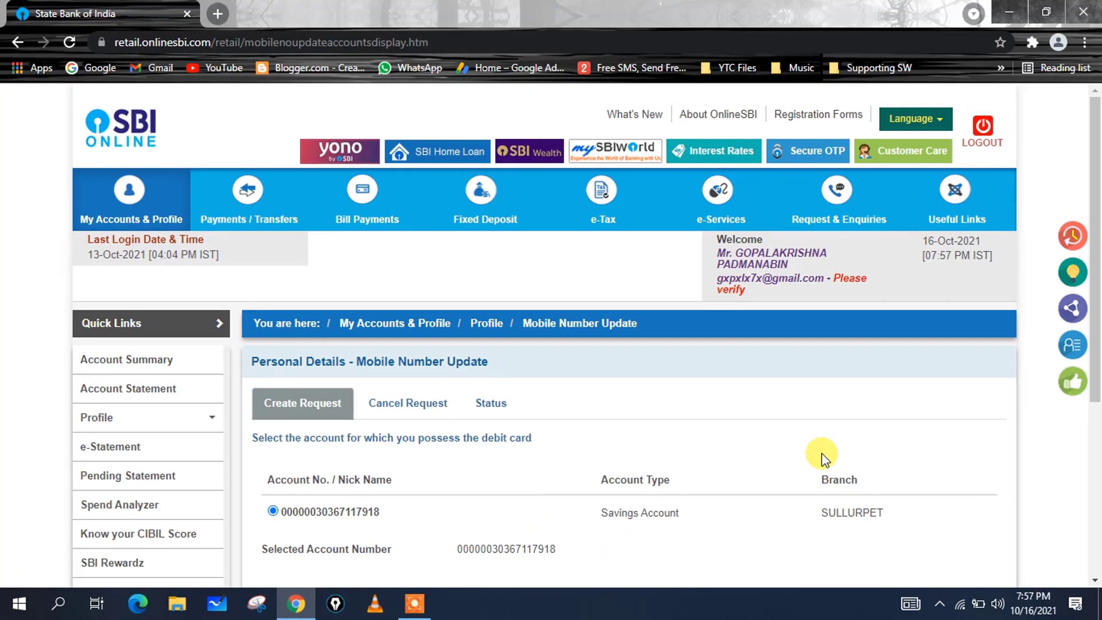
scroll(816, 453, "down", 1)
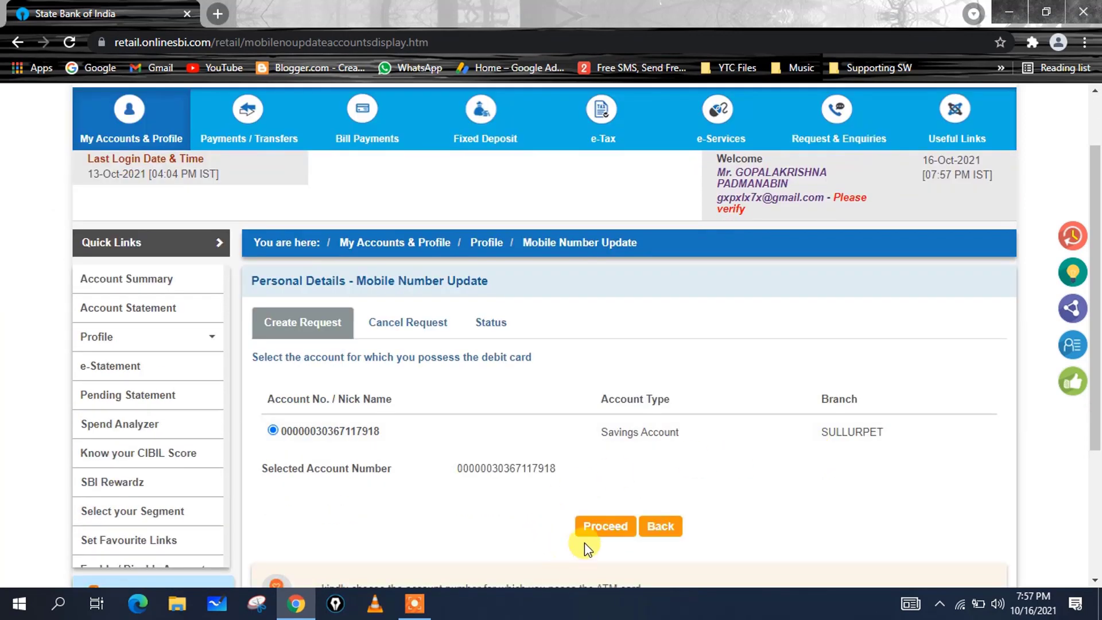
left_click(610, 533)
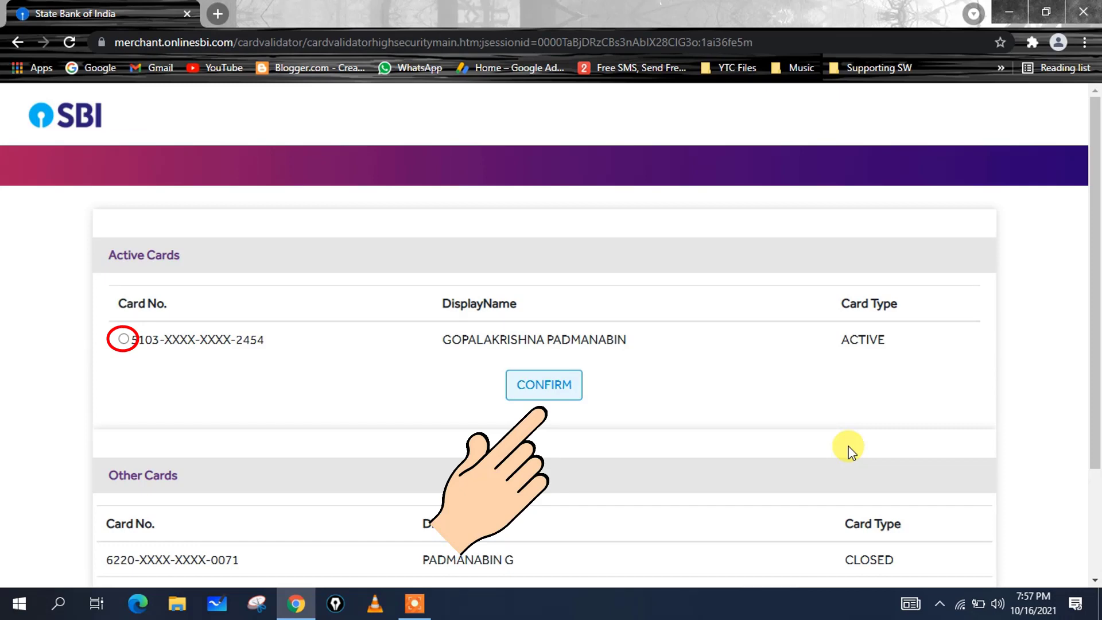
- Confirm the active debit card and set its expiry to month 11, year 2023
left_click(431, 354)
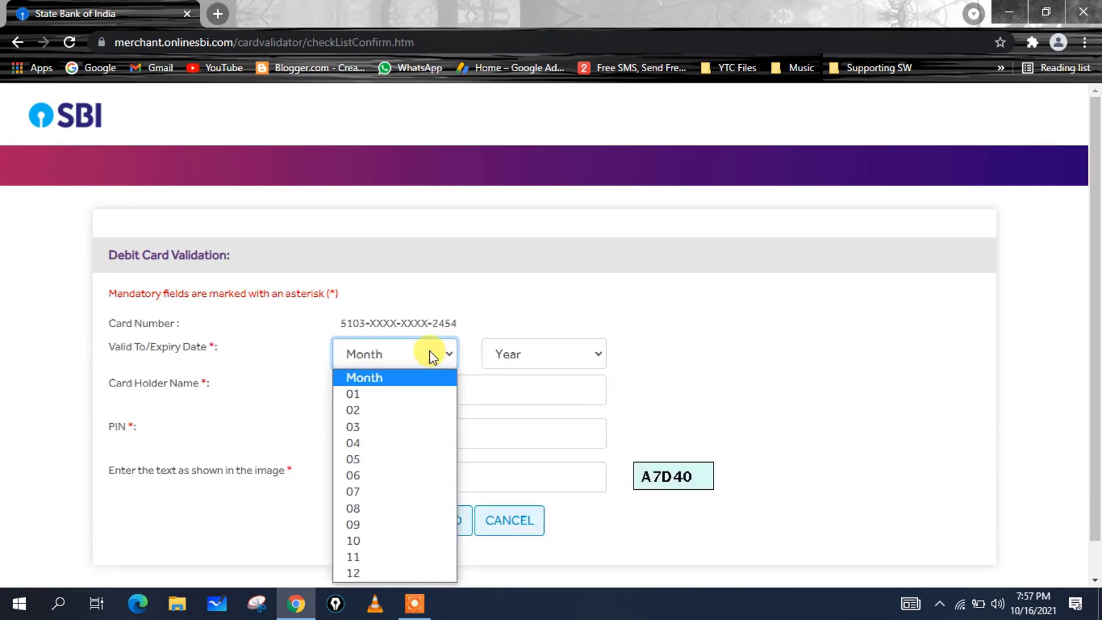
left_click(369, 556)
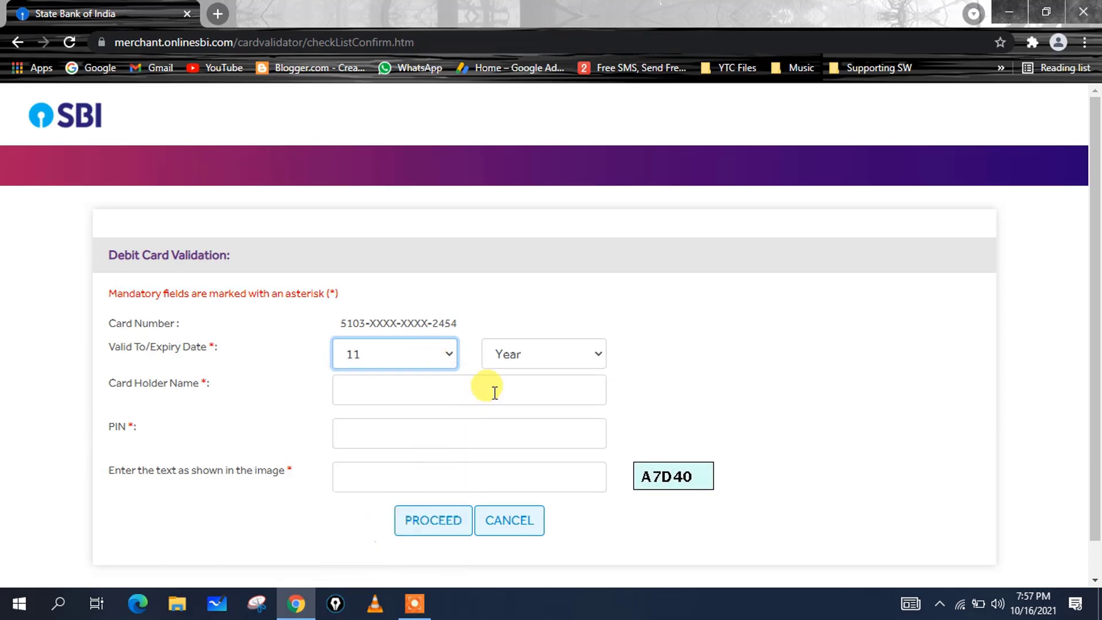
left_click(518, 359)
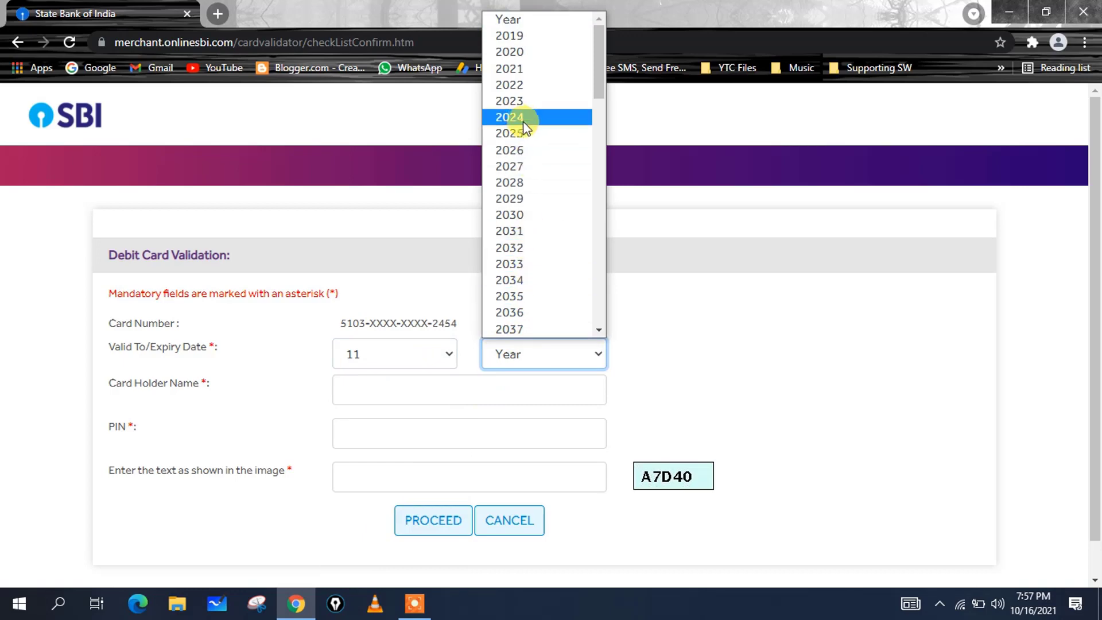
left_click(520, 103)
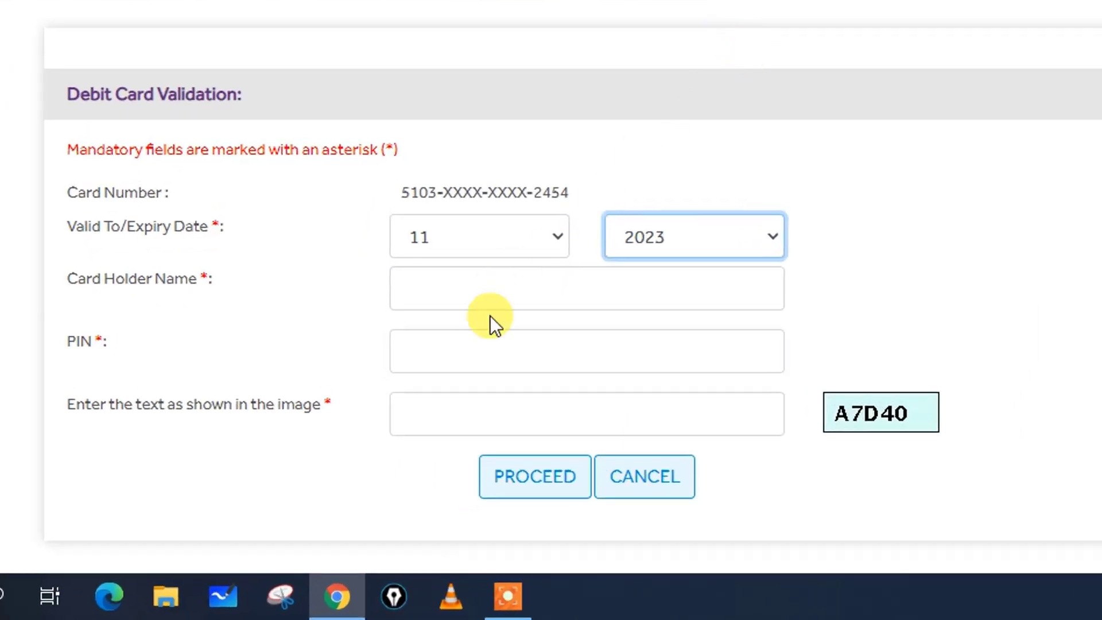
- Fill in the cardholder name, card PIN and captcha text, then submit
left_click(467, 288)
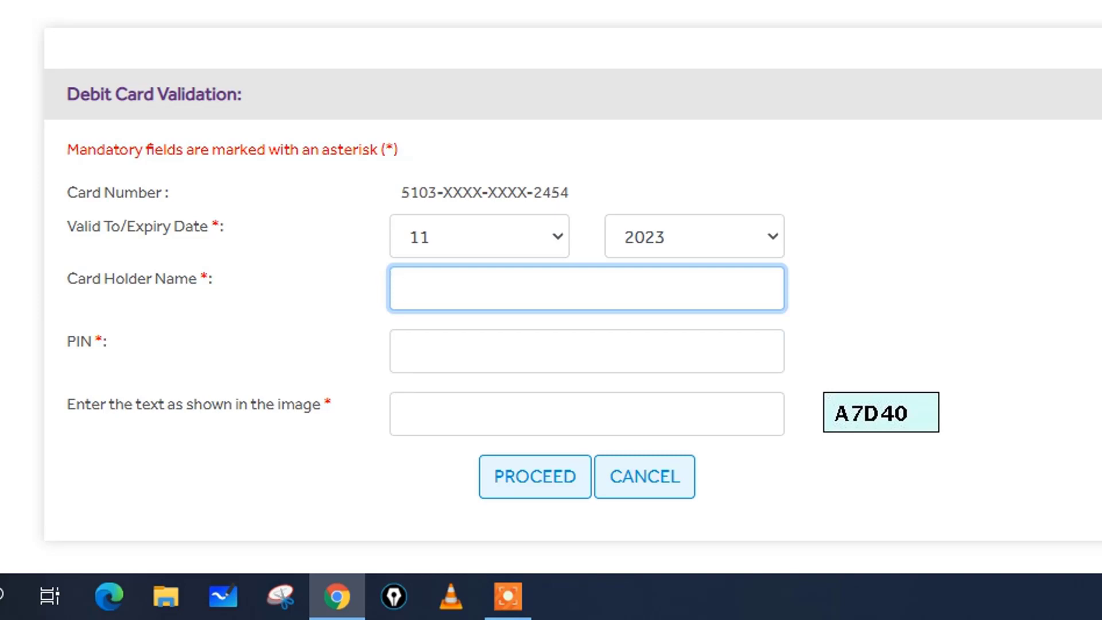
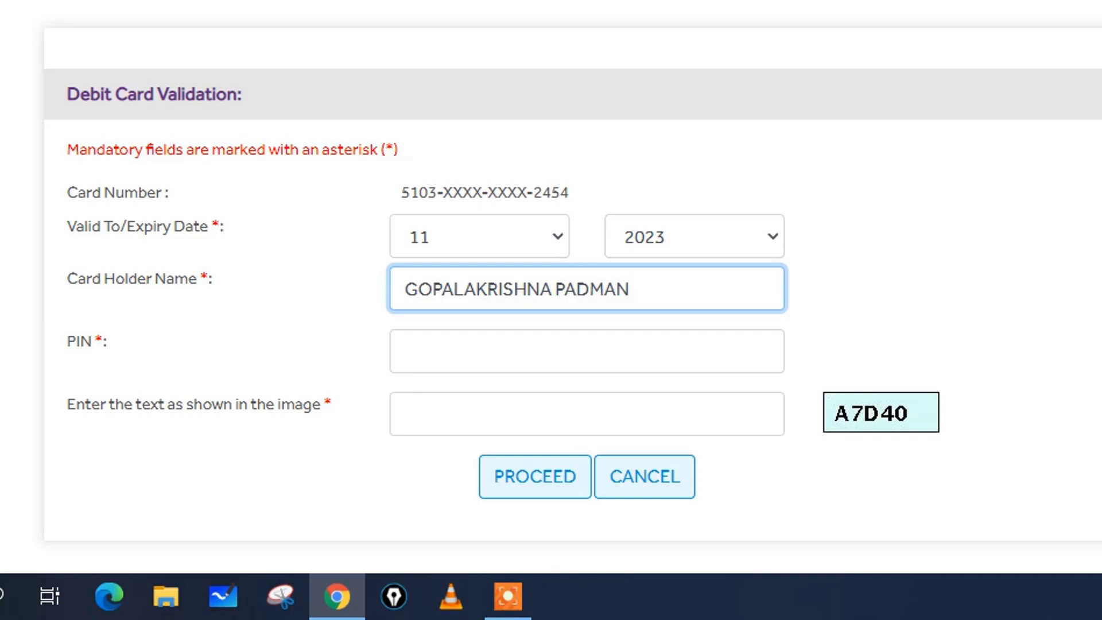
left_click(672, 287)
left_click(515, 359)
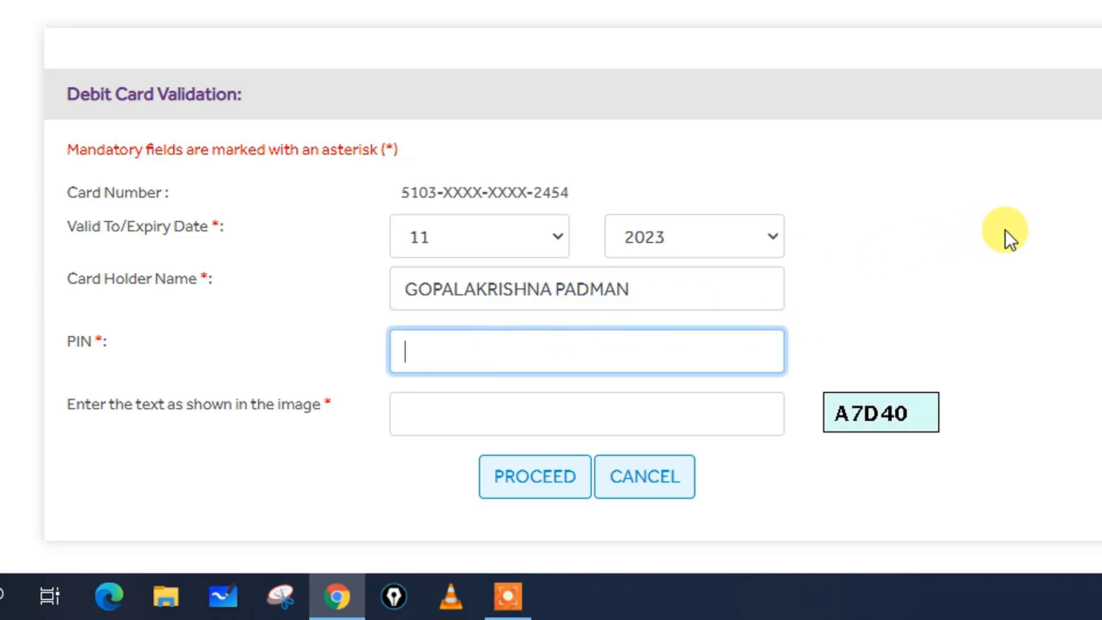
type("••••")
left_click(702, 418)
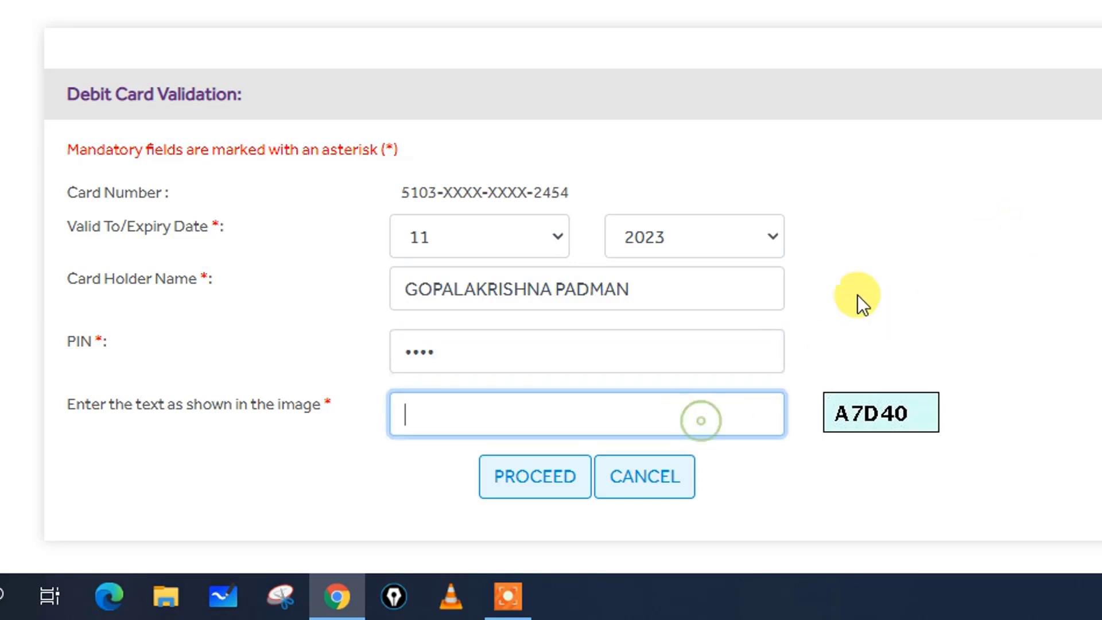
type("A")
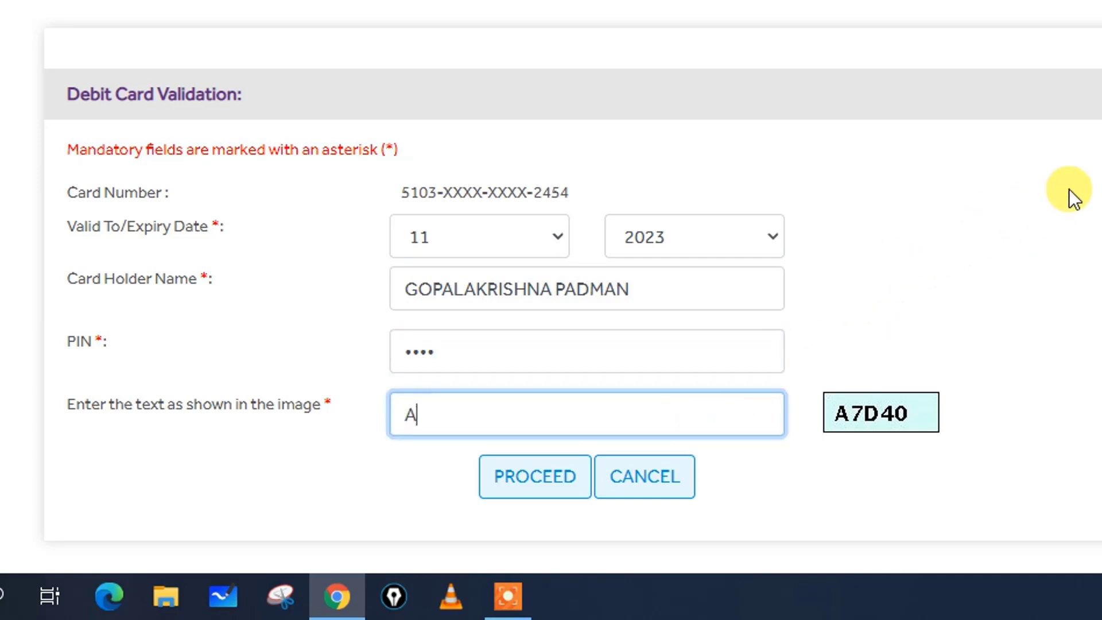
type("7D40")
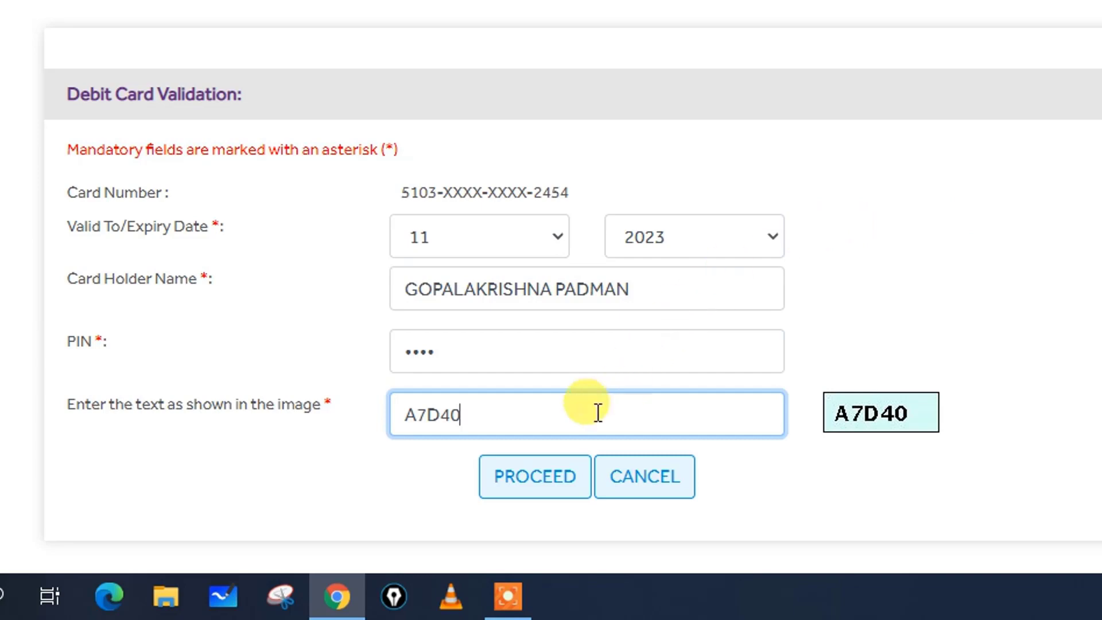
left_click(501, 494)
- Proceed with the card validation and open the 'Click here' completion guidelines
left_click(538, 489)
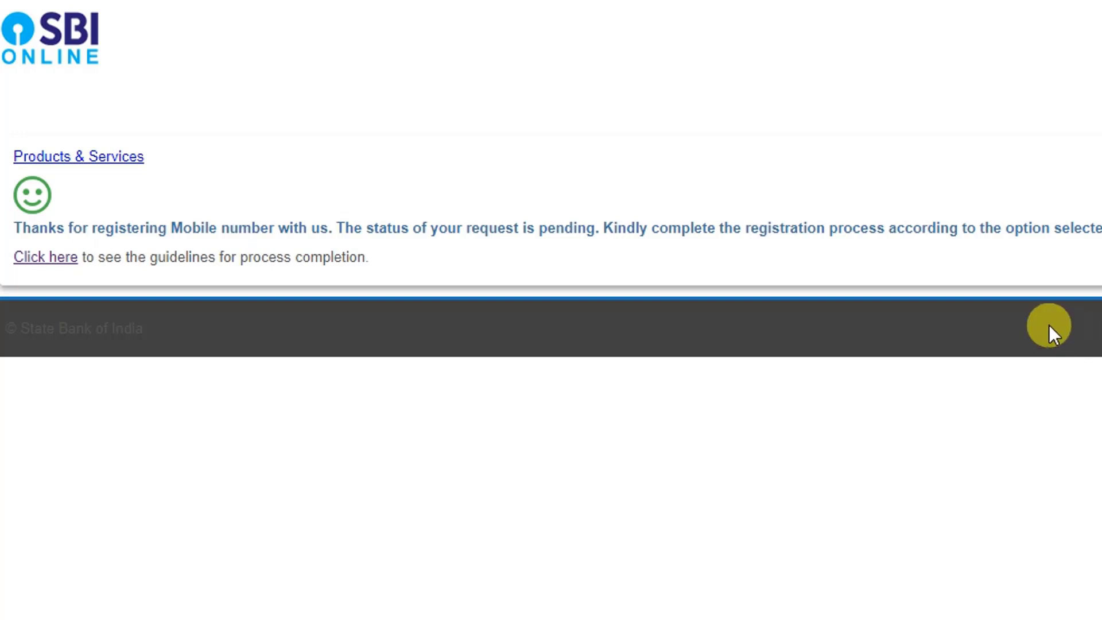
left_click(40, 261)
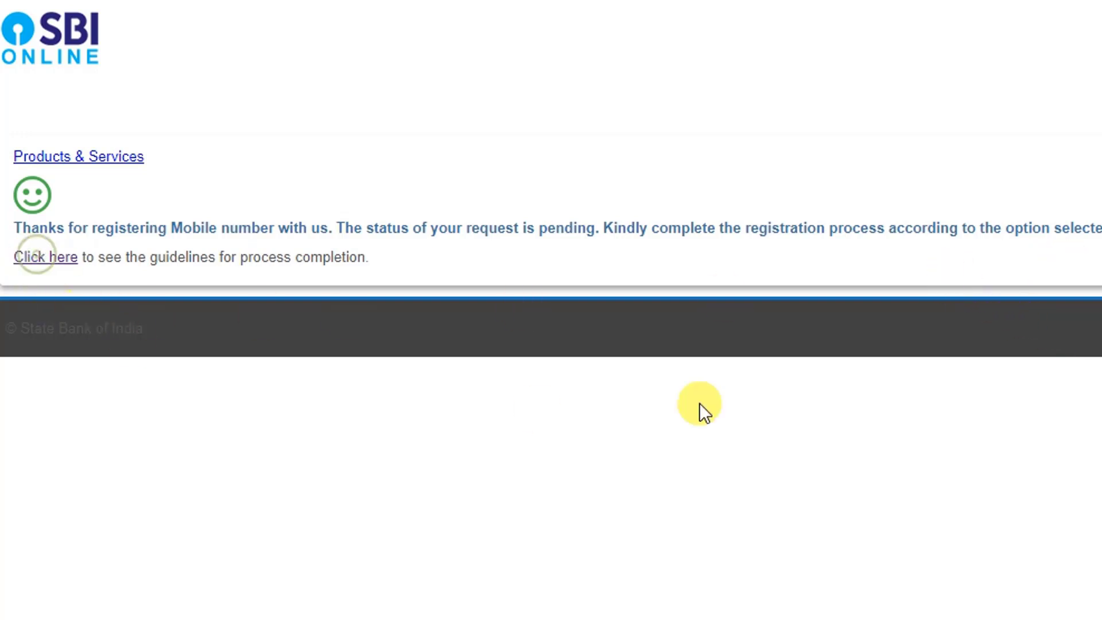